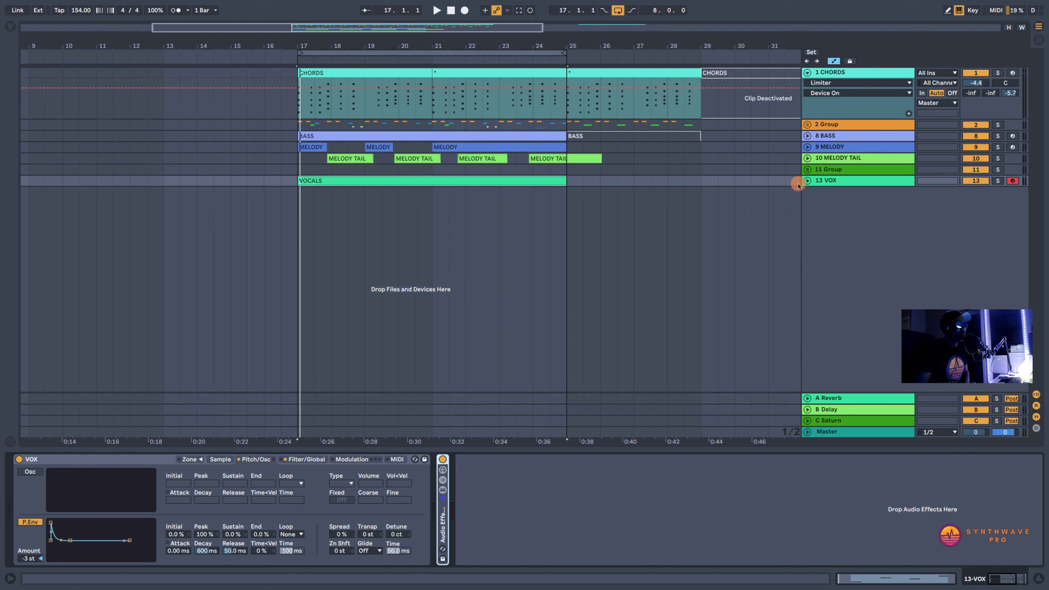
Step: Play the loop with the VOX track muted and unmuted to compare, and unfold the VOX track
click(980, 182)
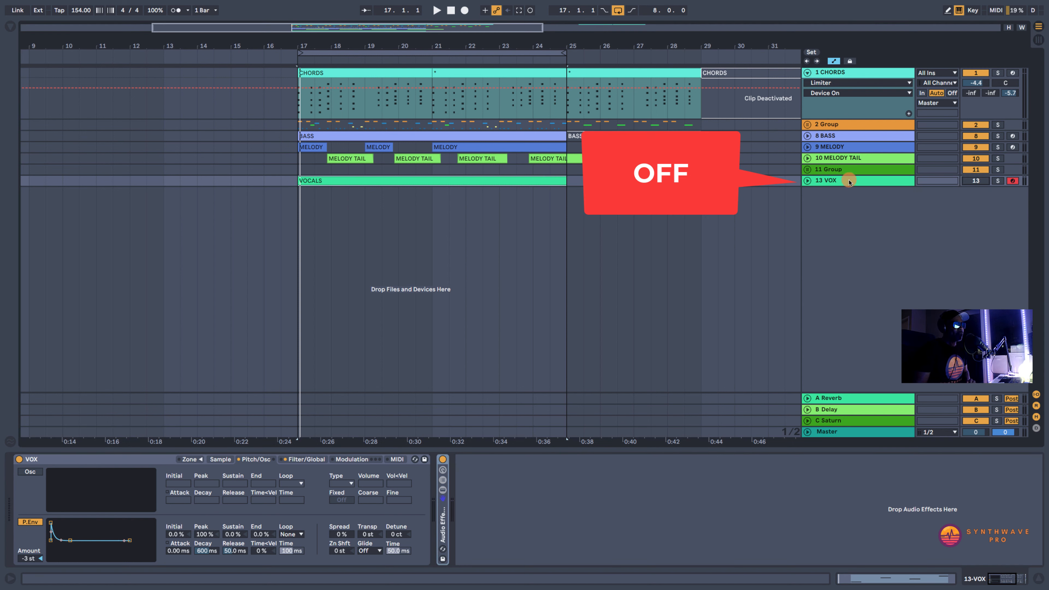
click(326, 186)
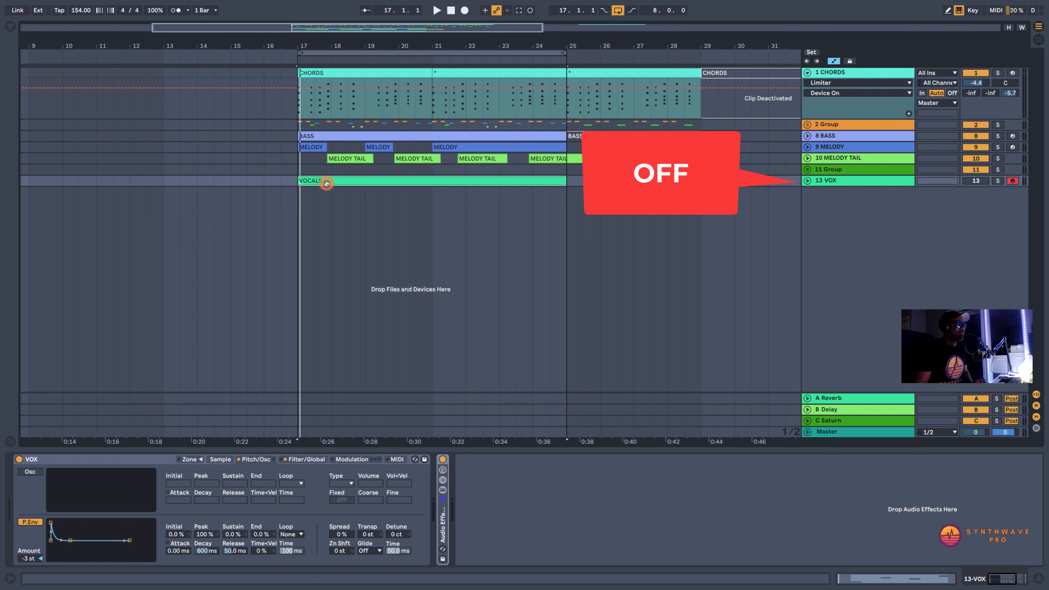
key(space)
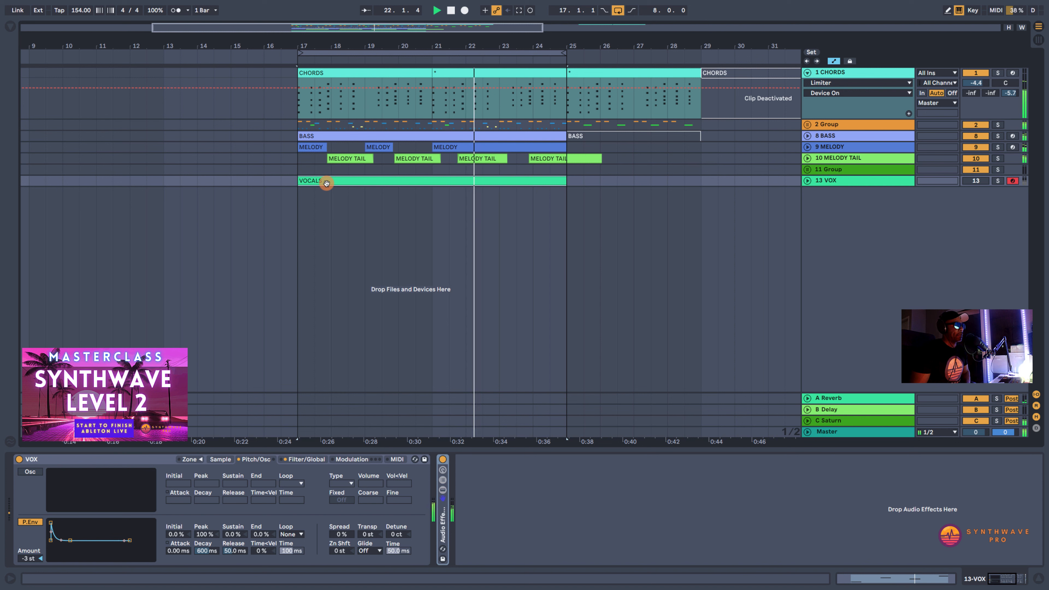
click(976, 181)
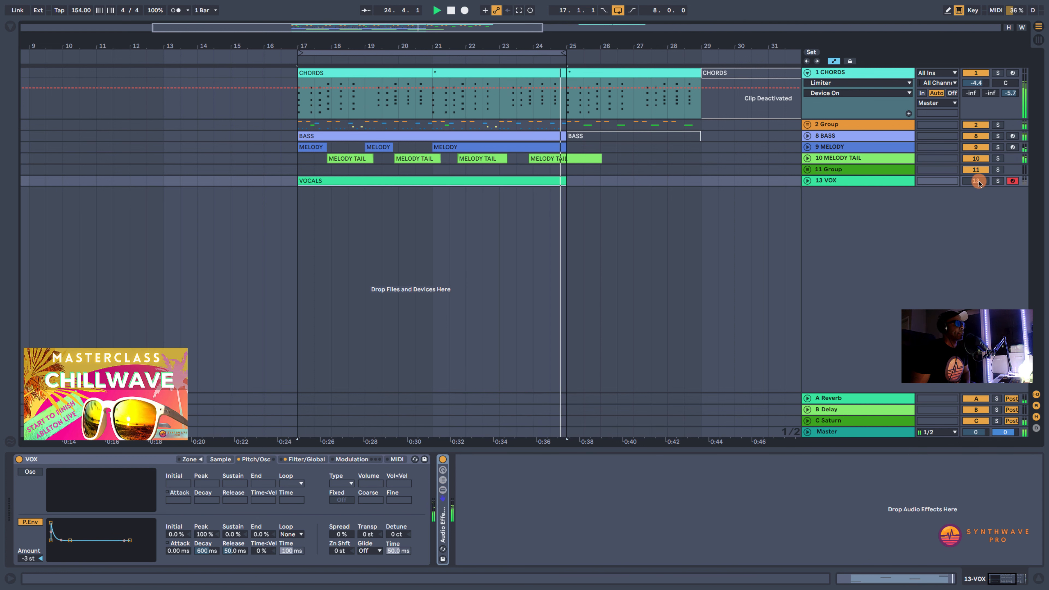
click(806, 180)
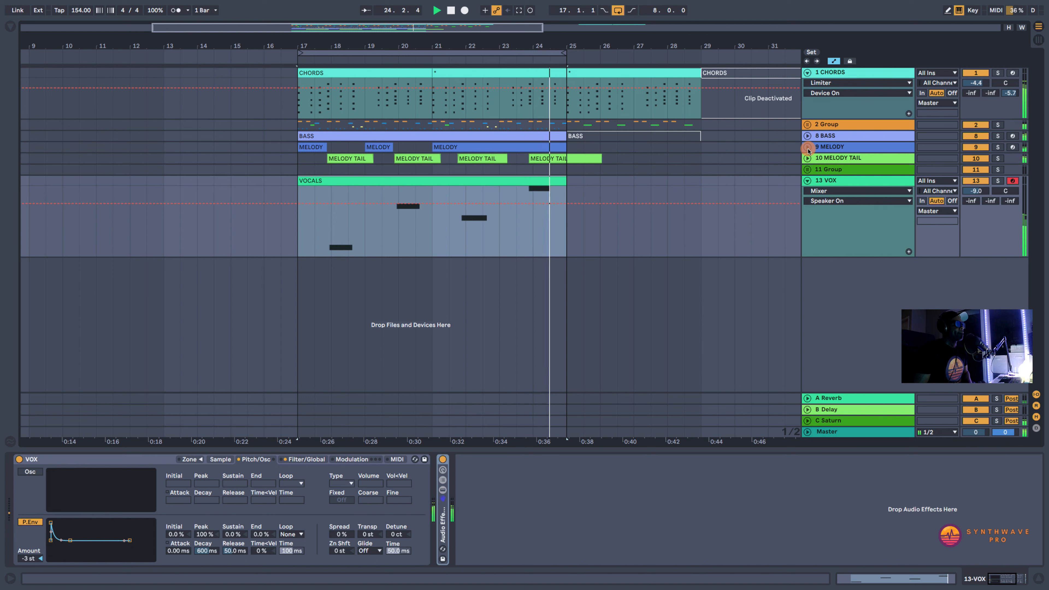
key(space)
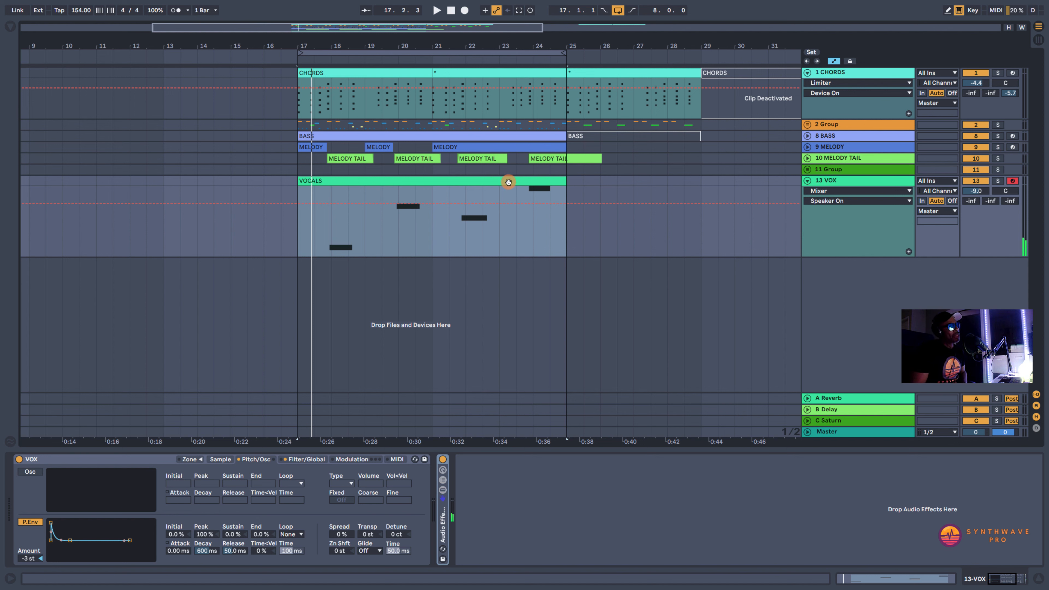
Step: Solo the MELODY and MELODY TAIL tracks and play them together from bar 17
click(1002, 147)
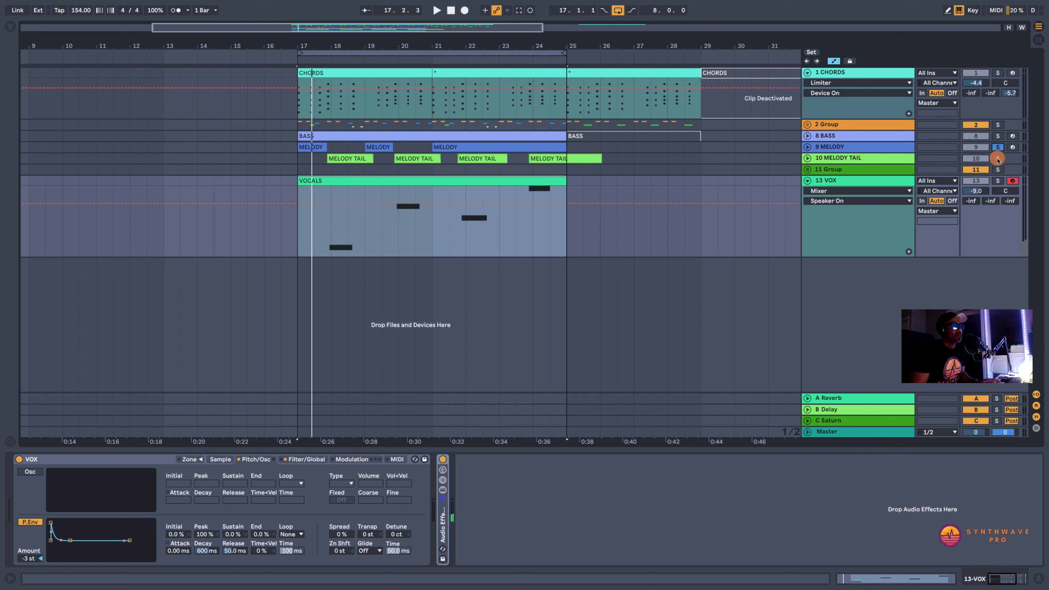
key(space)
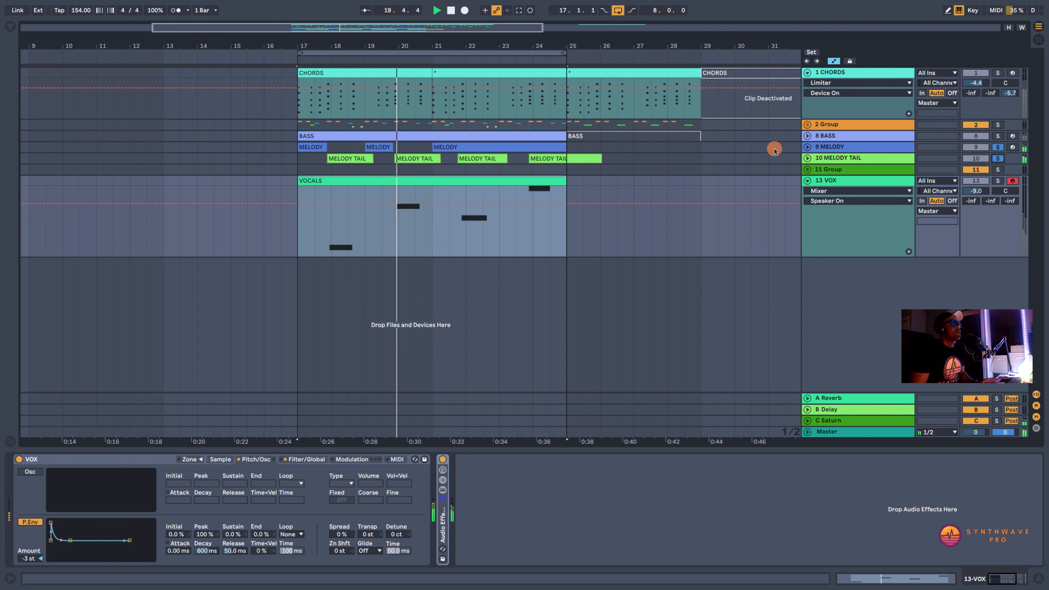
key(space)
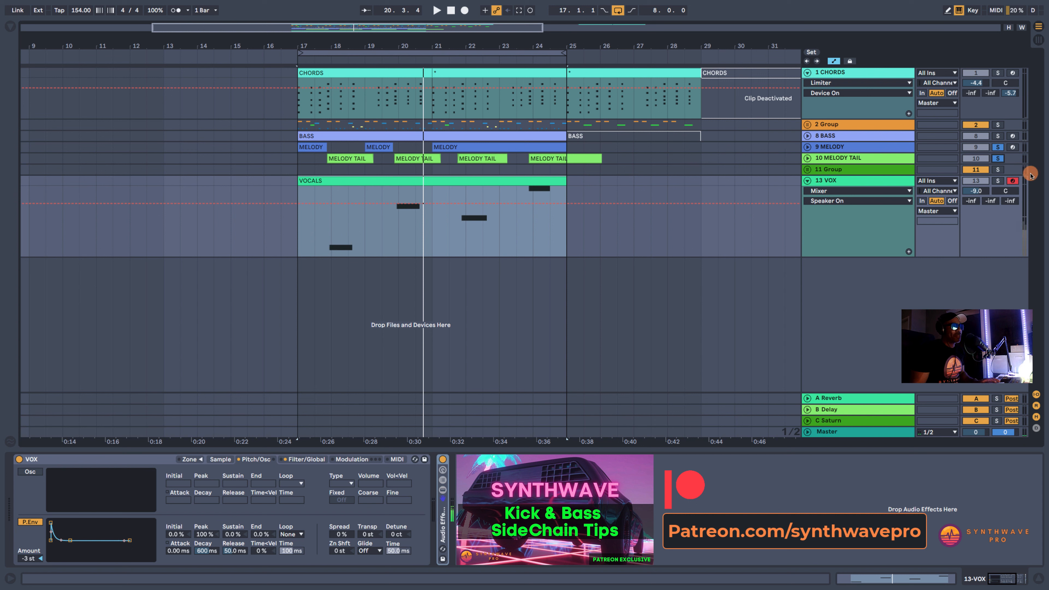
Step: Add the VOX track to the soloed melody tracks and play the loop from bar 17
click(323, 180)
key(space)
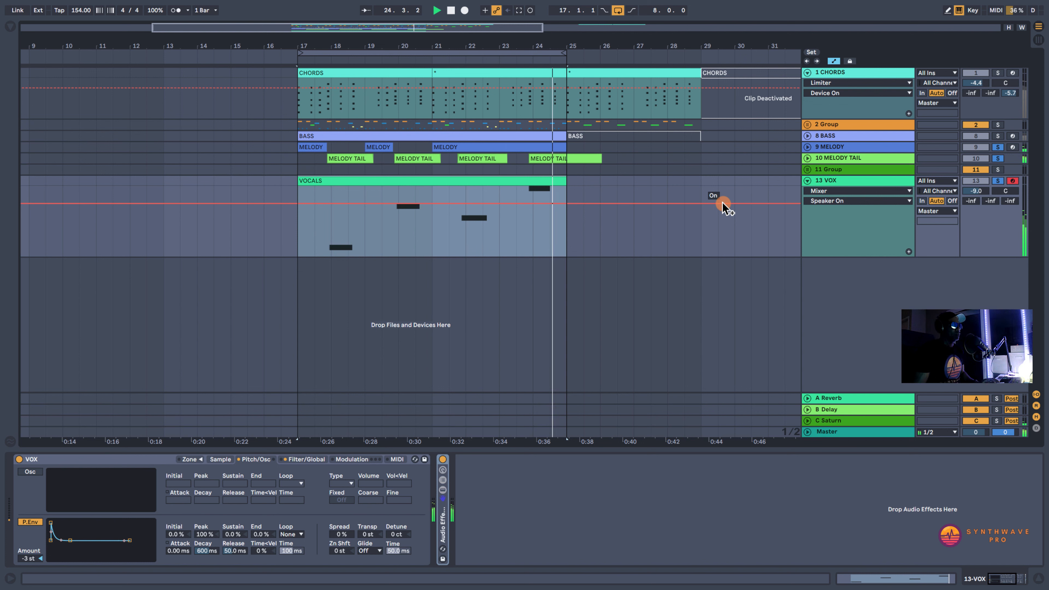
key(space)
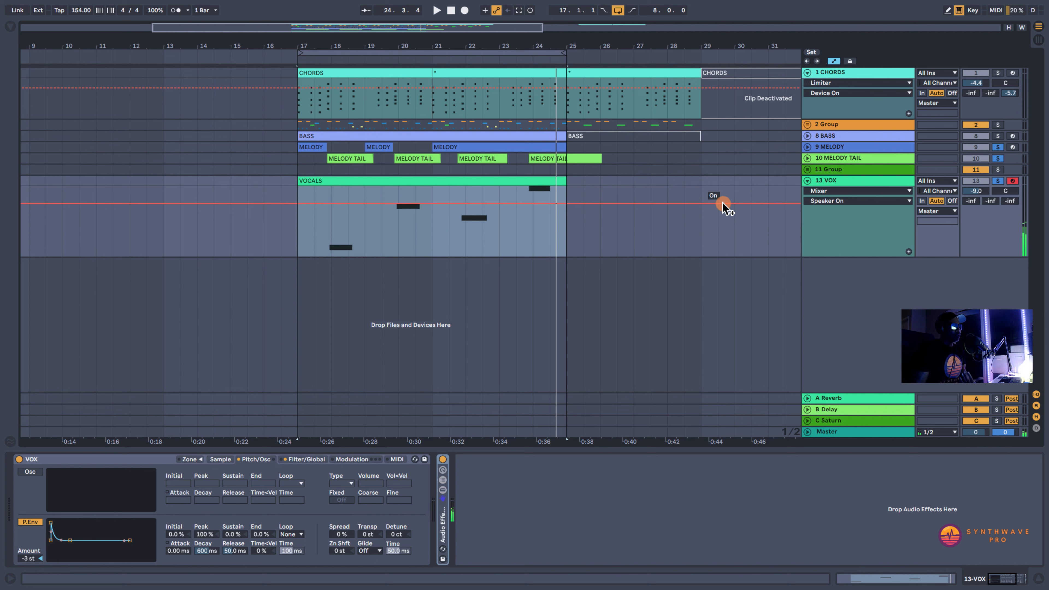
Step: Bypass the VOX track's Audio Effect Rack to audition the dry sound, and select the Sampler's pitch envelope amount
click(874, 183)
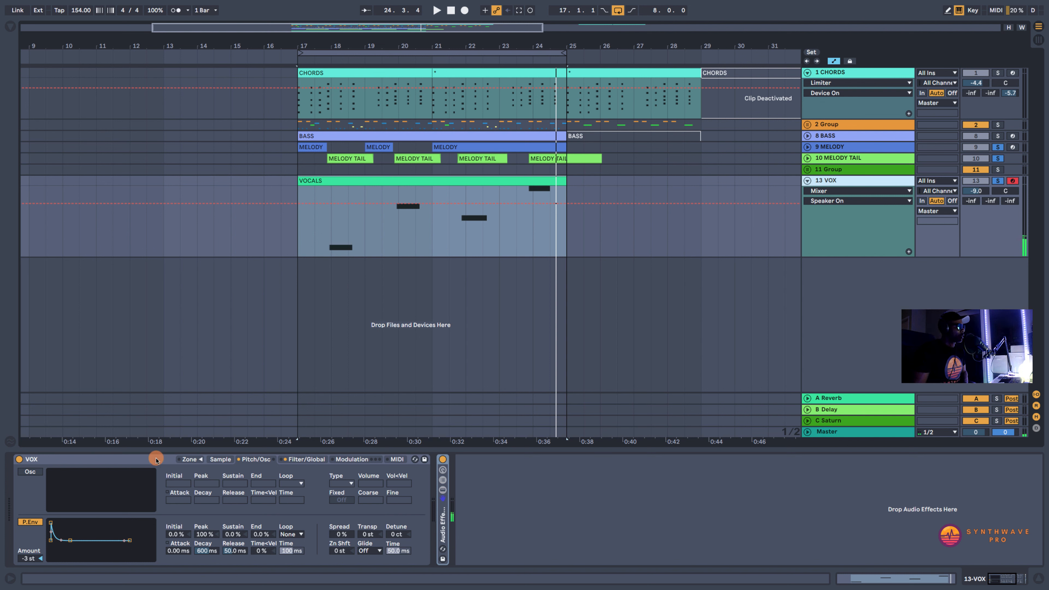
click(442, 459)
click(442, 459)
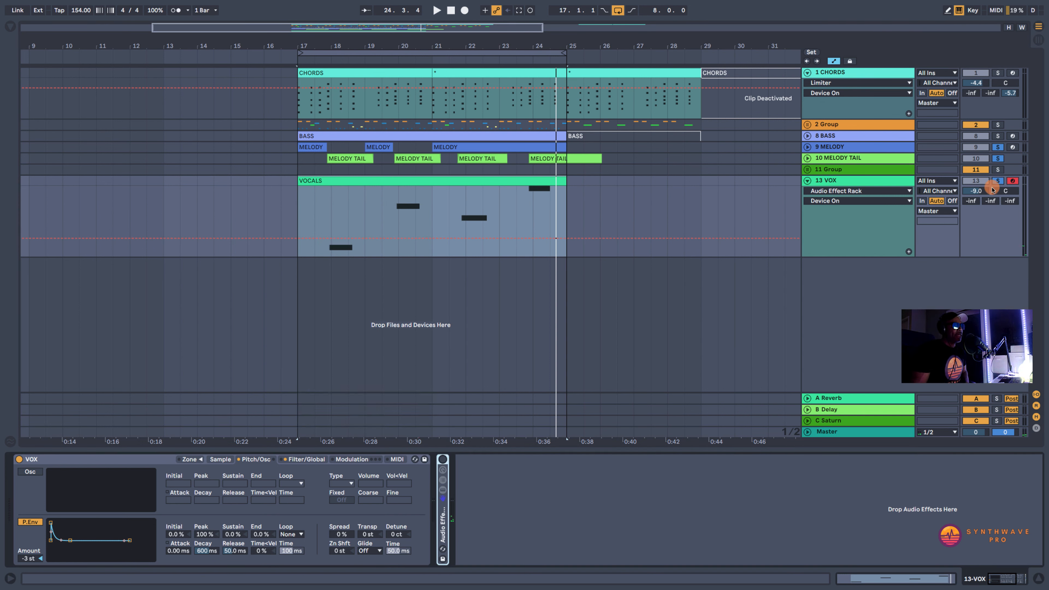
click(878, 182)
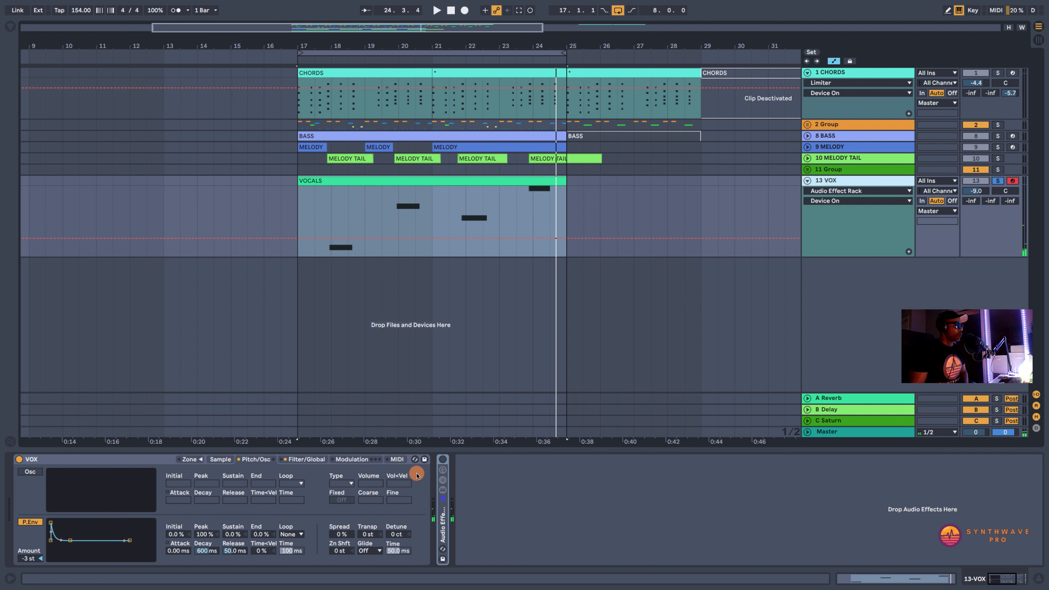
click(112, 461)
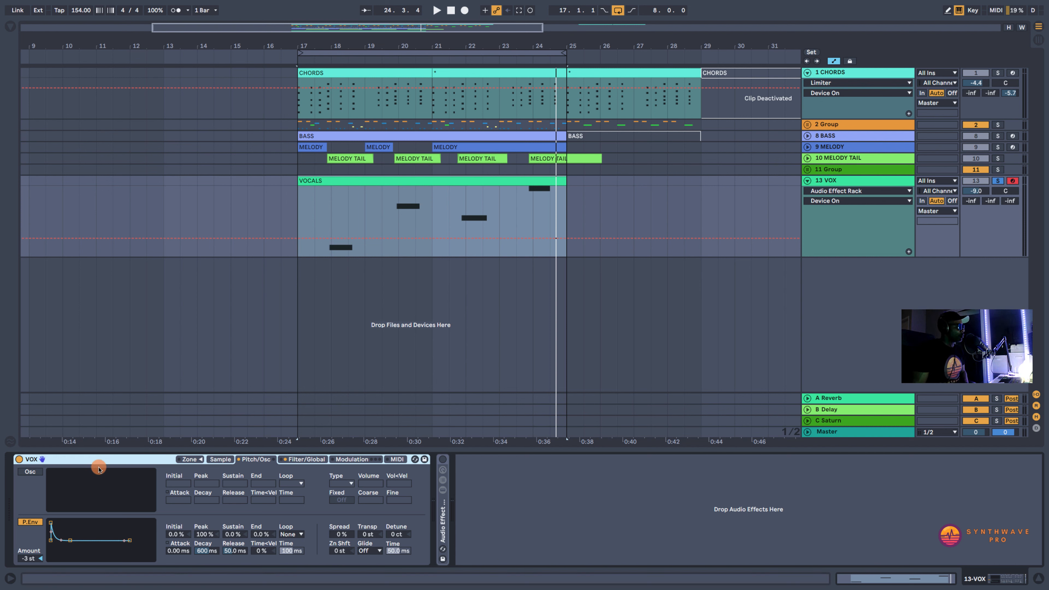
drag(25, 560, 30, 562)
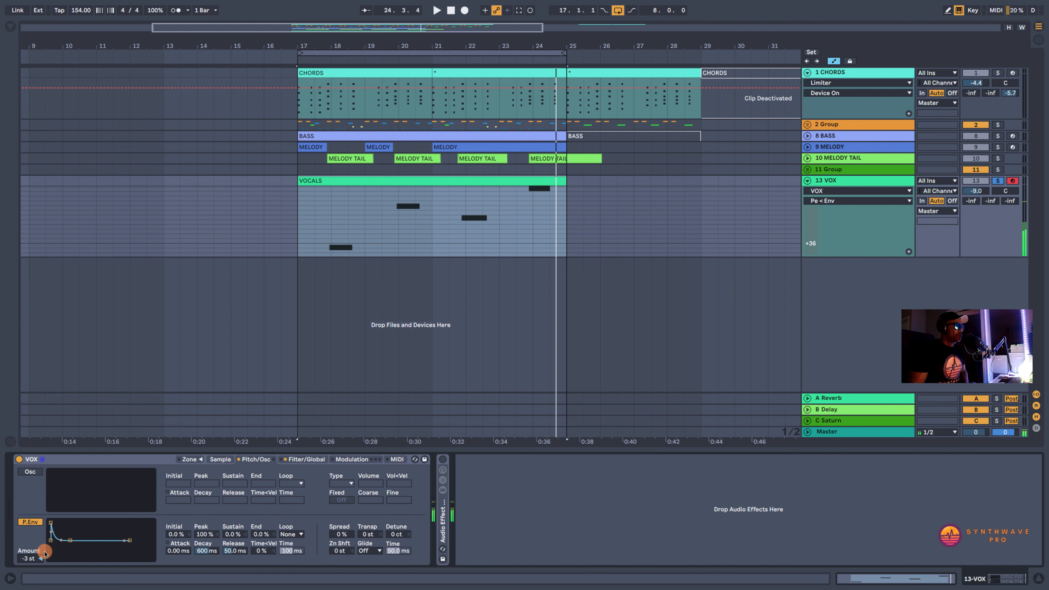
Step: Unfold and re-enable the VOX Audio Effect Rack with only EQ Eight active, turning off ValhallaShimmer, OTT, Auto Pan and Utility
double_click(444, 516)
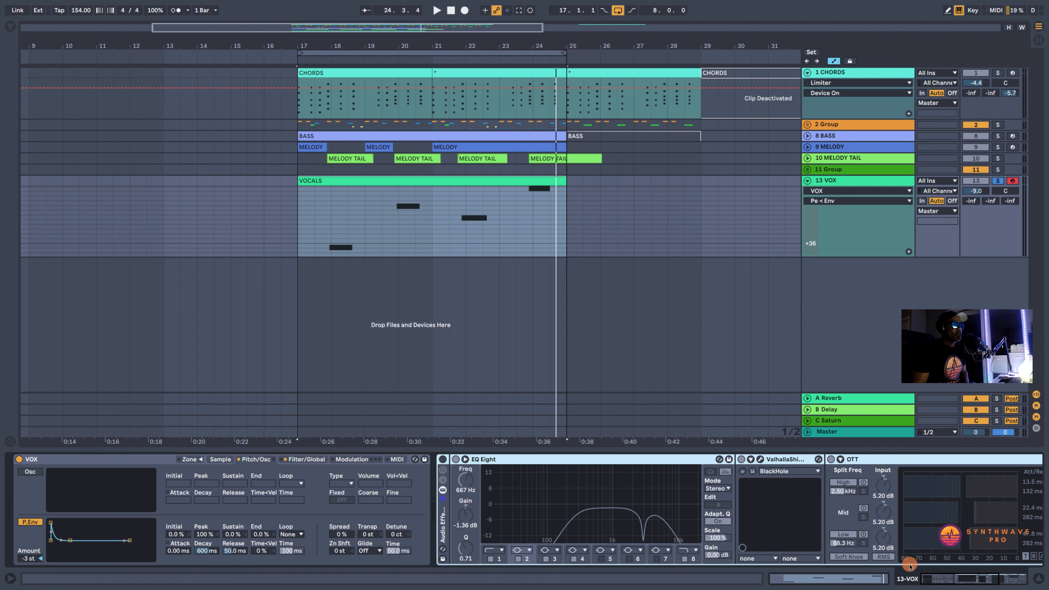
click(441, 460)
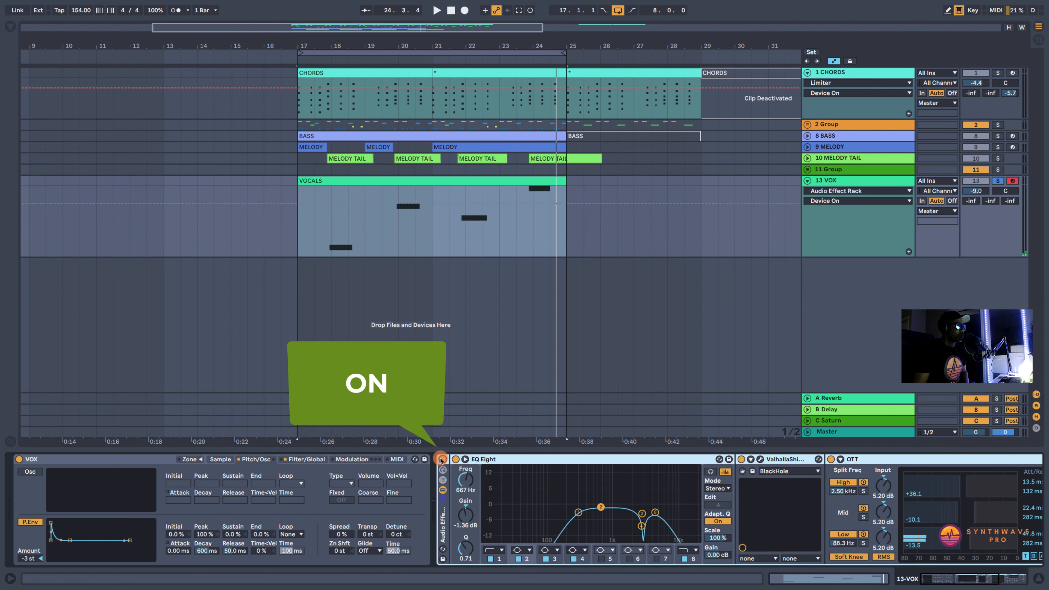
click(767, 480)
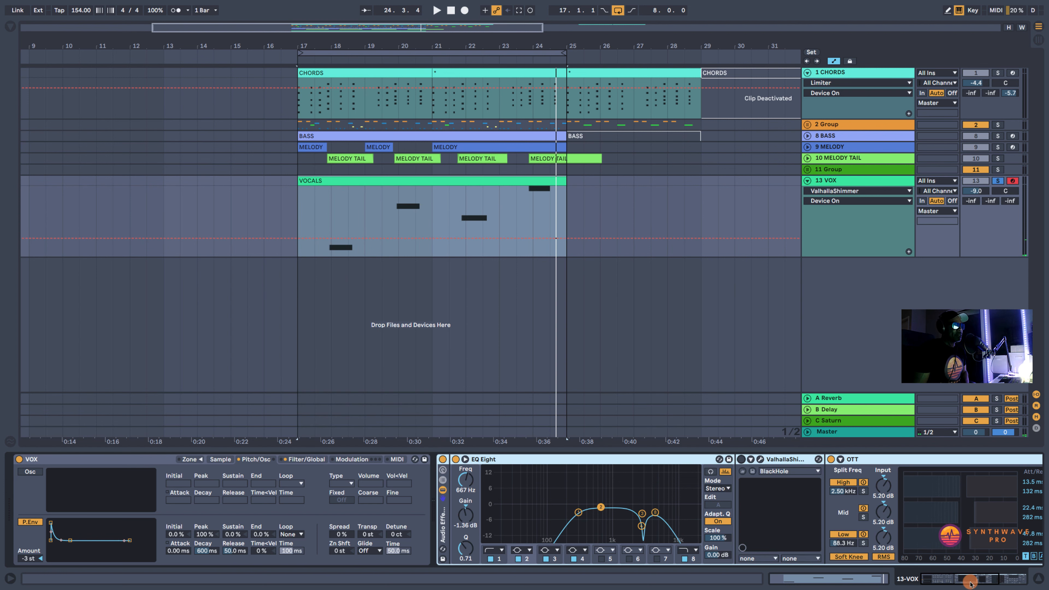
drag(970, 582, 985, 573)
click(635, 459)
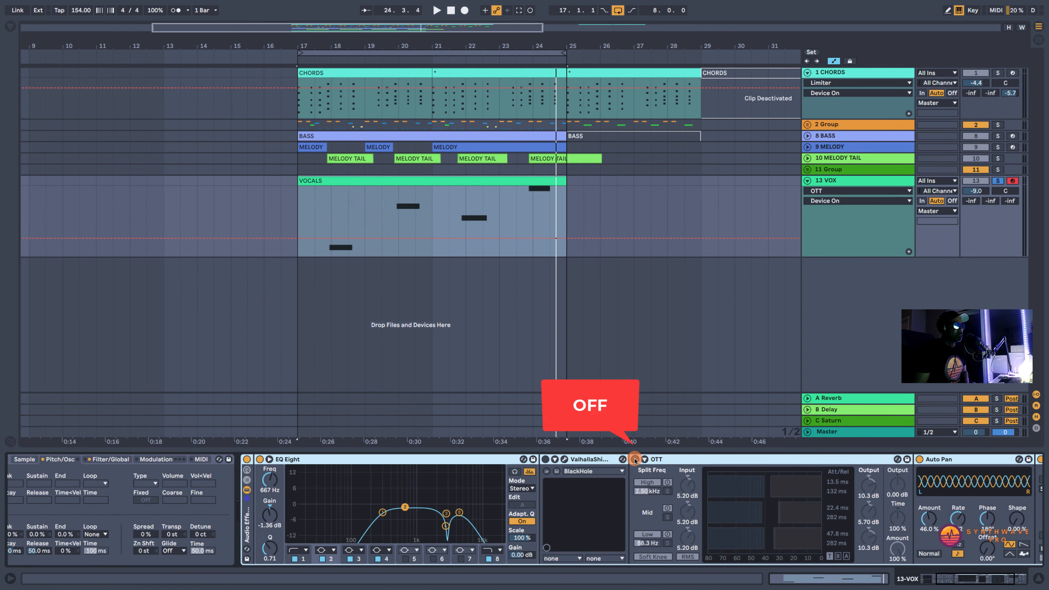
click(920, 460)
drag(973, 577, 935, 575)
click(889, 459)
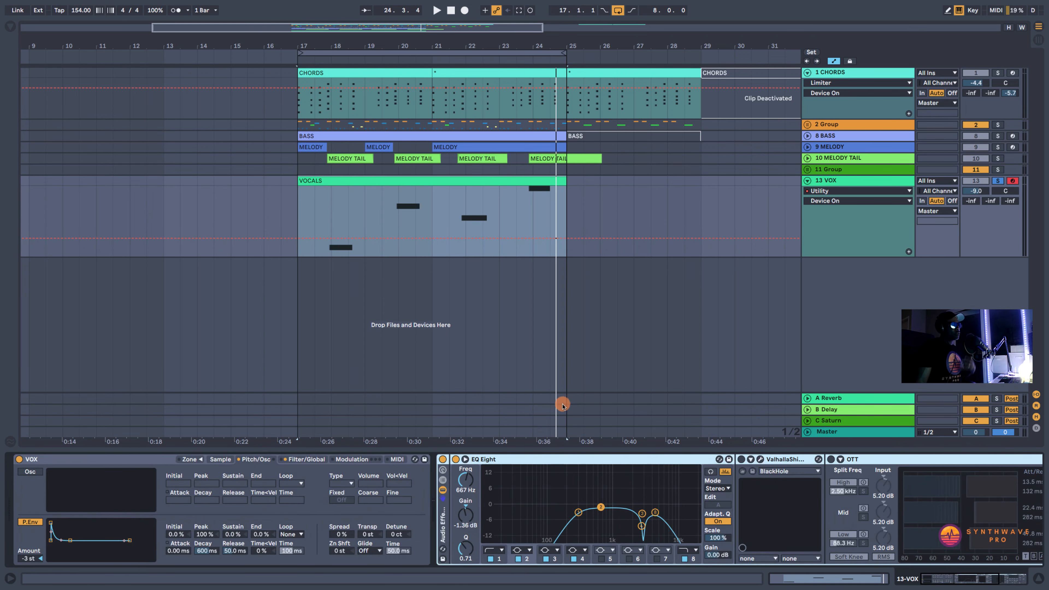
Step: Play the soloed loop with EQ Eight bypassed and re-enabled to compare its effect on the vocal
click(566, 460)
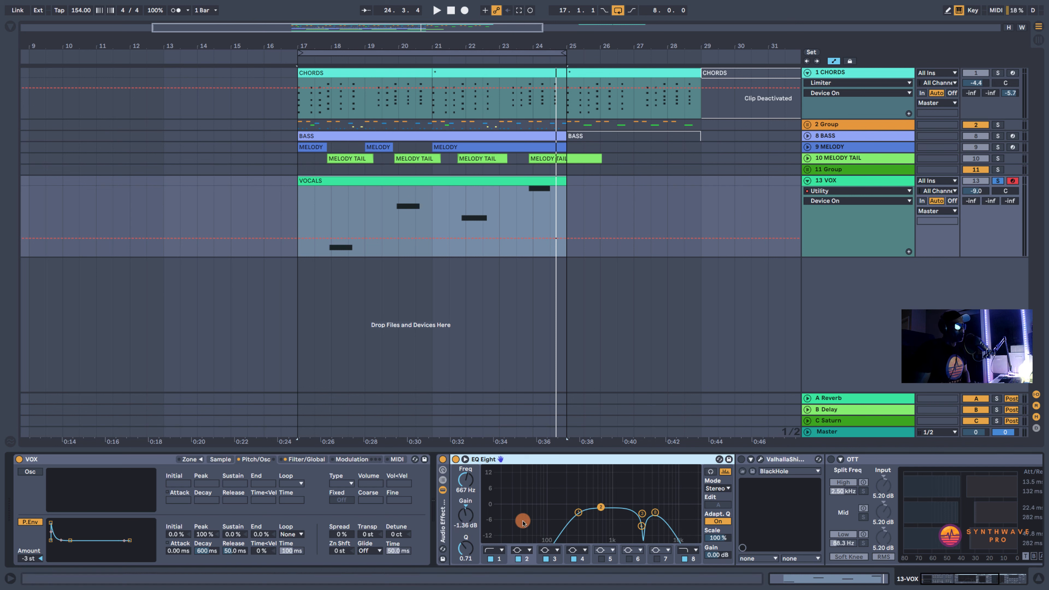
click(347, 132)
click(456, 459)
key(space)
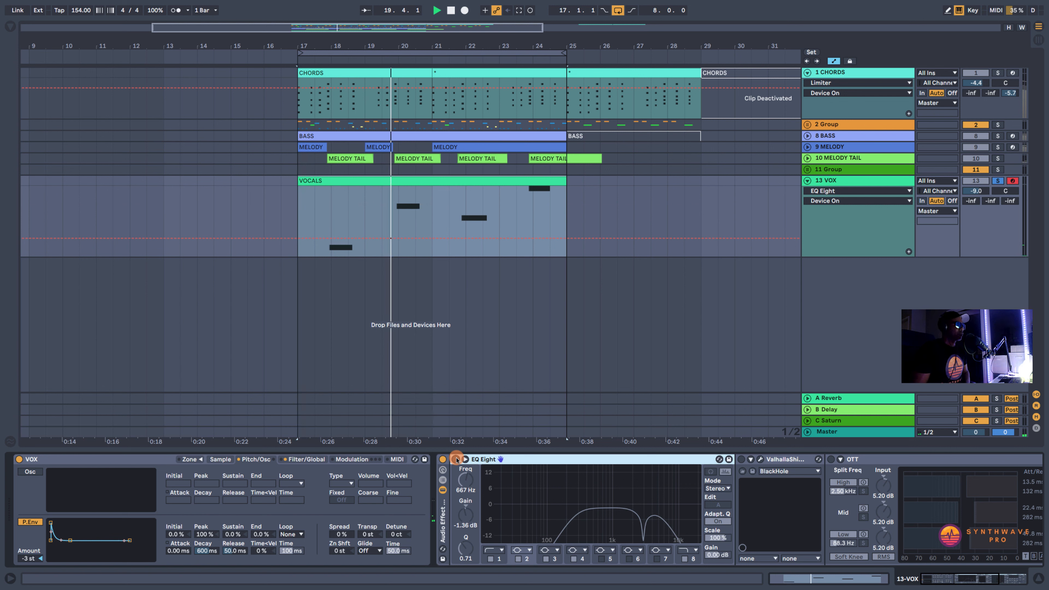
click(456, 459)
key(space)
key(space)
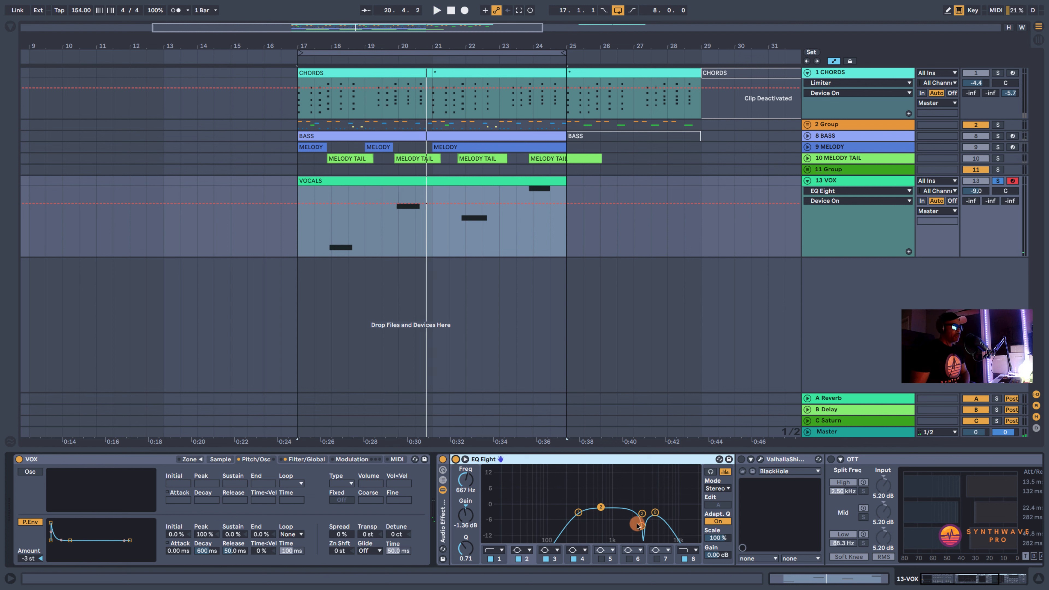
Step: Turn on the ValhallaShimmer reverb and raise its low cut to 120 while the loop plays
click(761, 459)
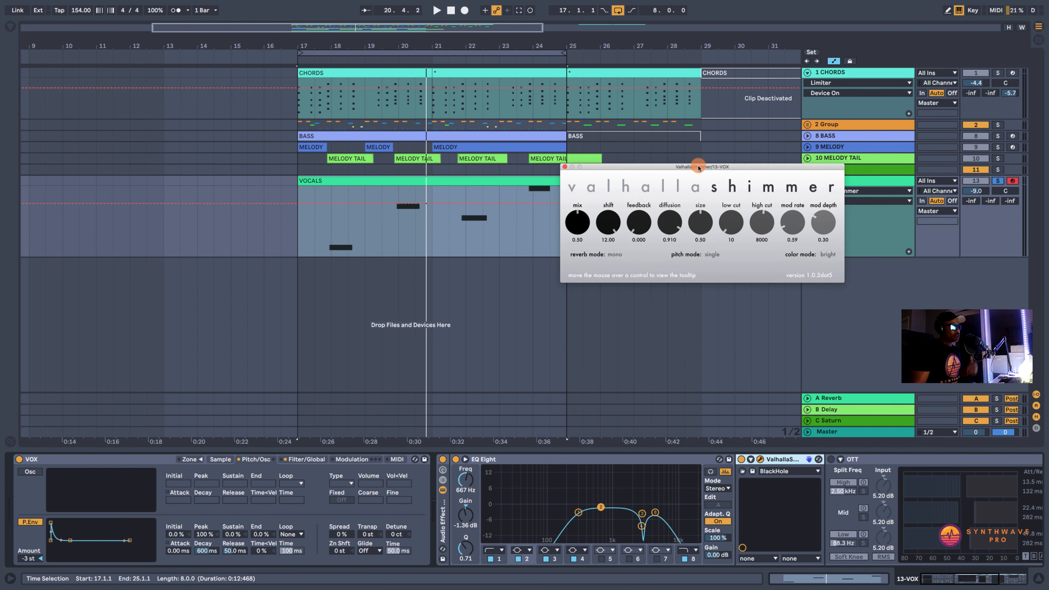
drag(698, 167, 564, 261)
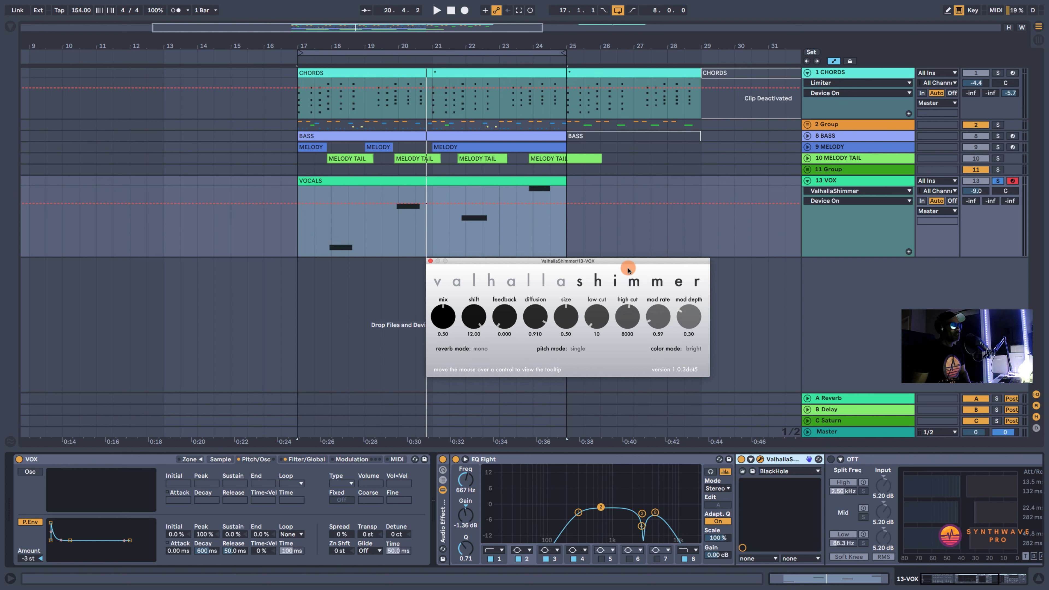
key(space)
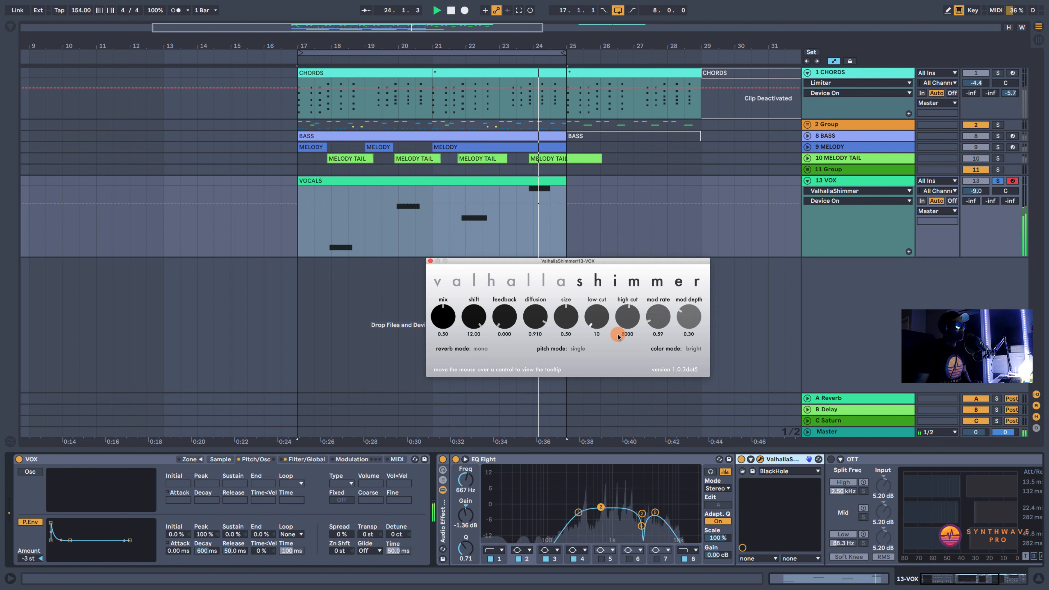
drag(597, 318, 597, 315)
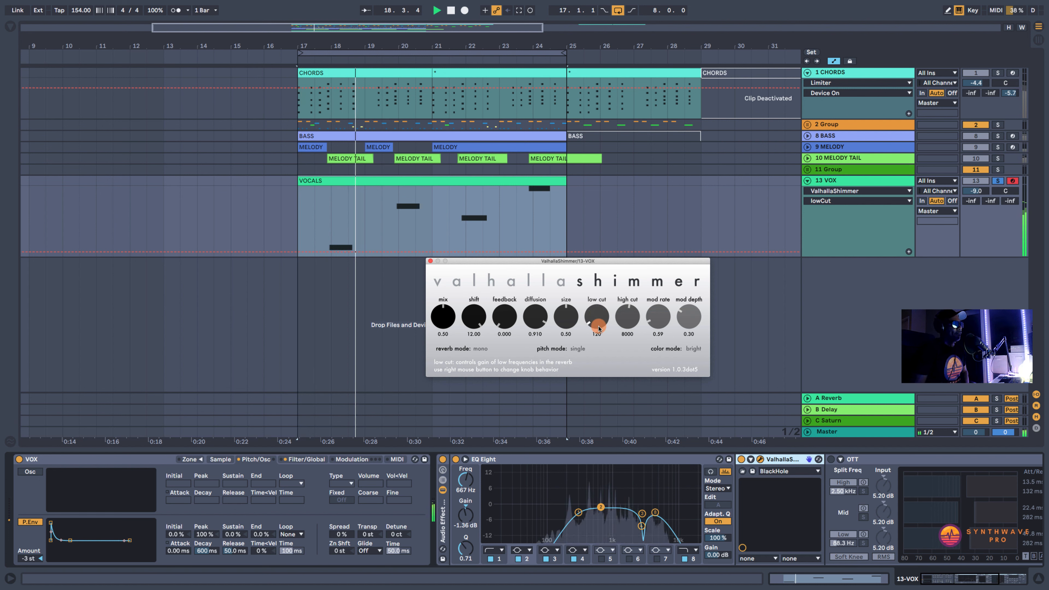
click(430, 260)
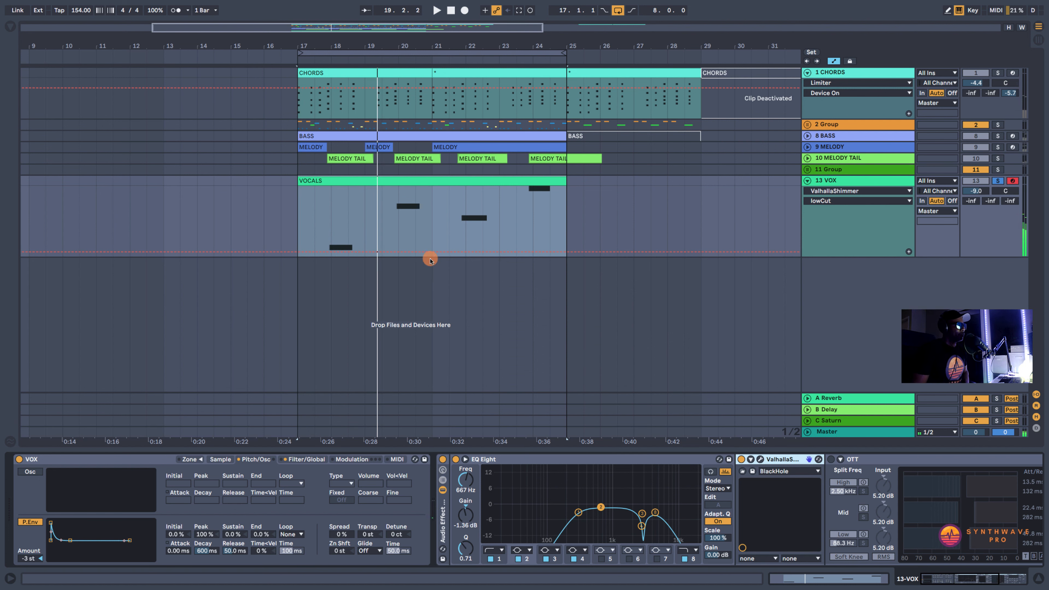
Step: Turn on OTT in the VOX effect chain and compare it bypassed and active while the loop plays
drag(966, 574, 981, 575)
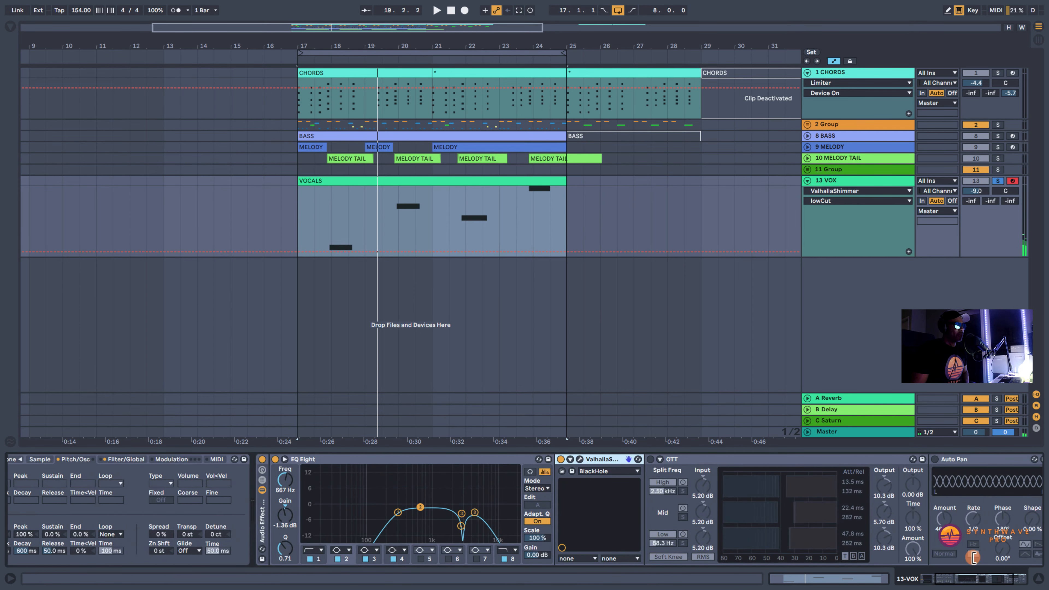
click(649, 460)
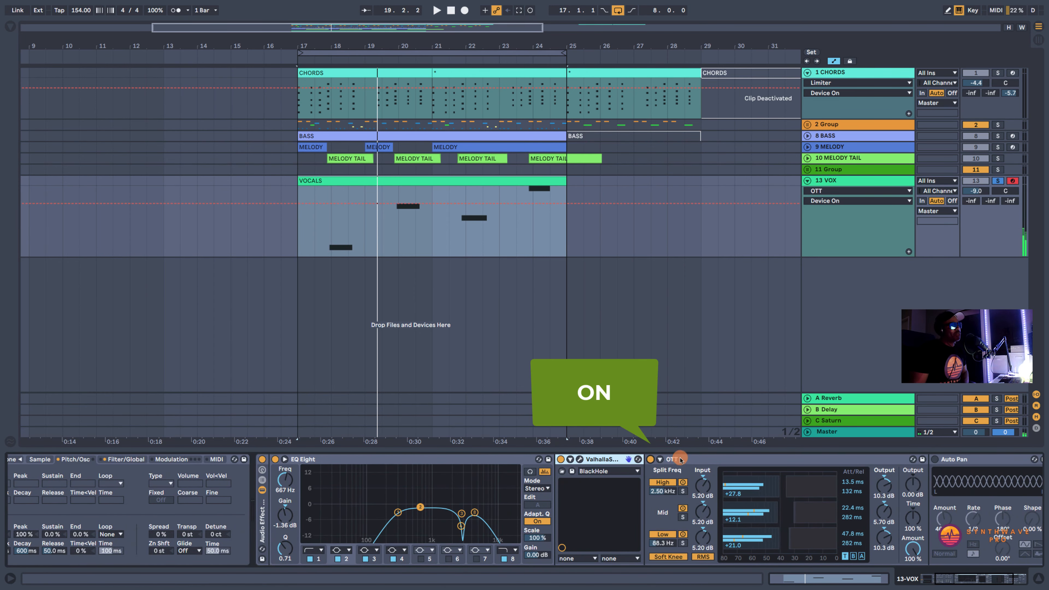
click(696, 462)
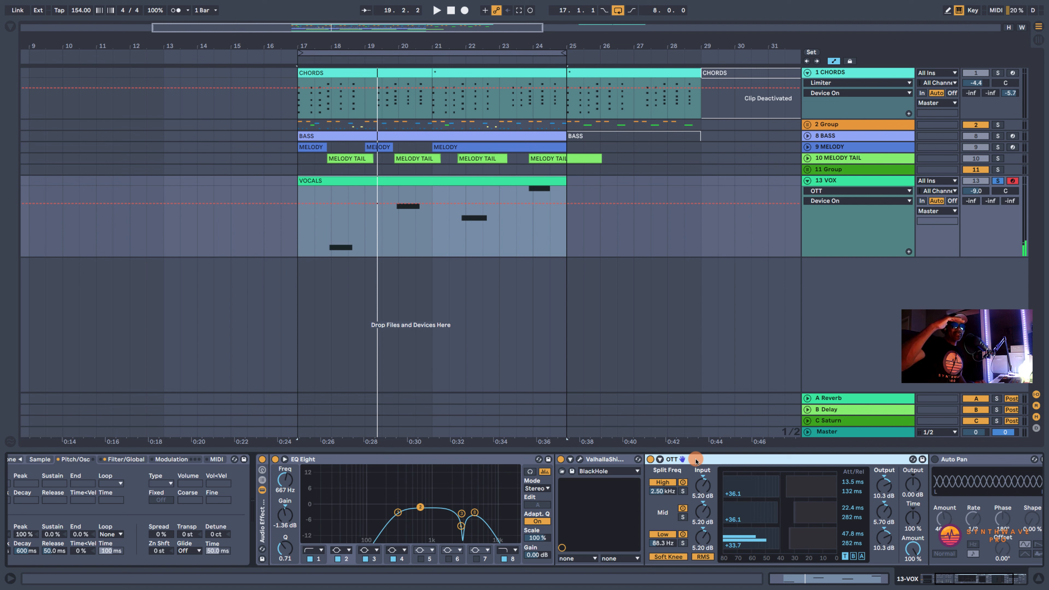
key(space)
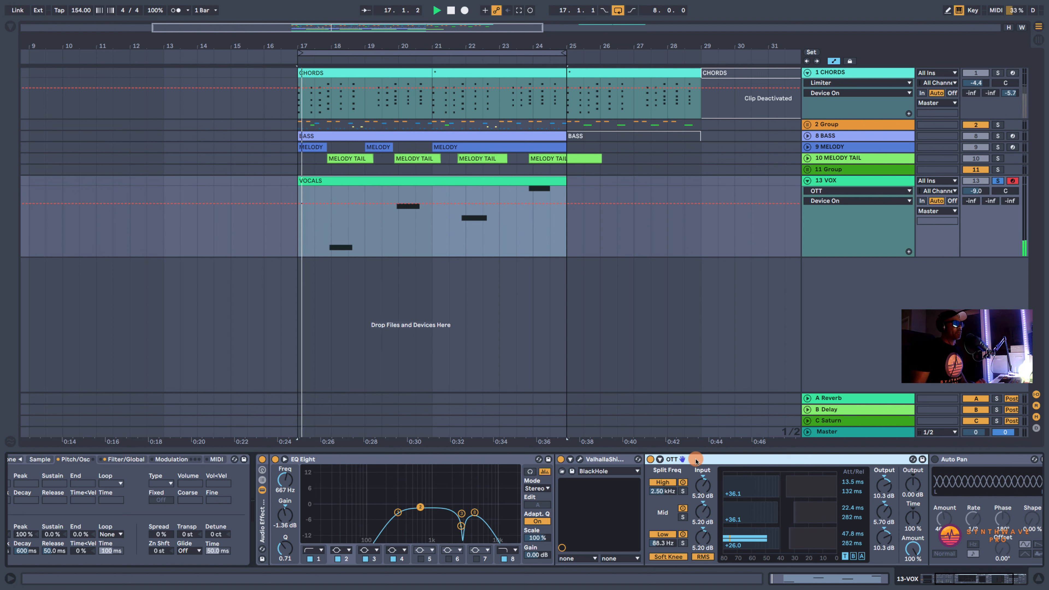
click(650, 459)
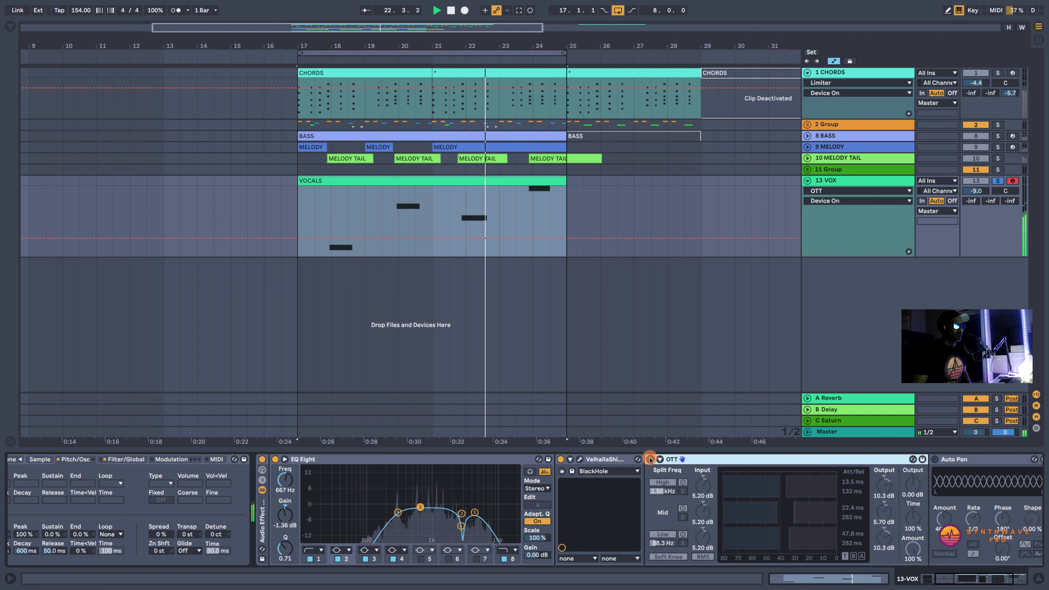
click(650, 459)
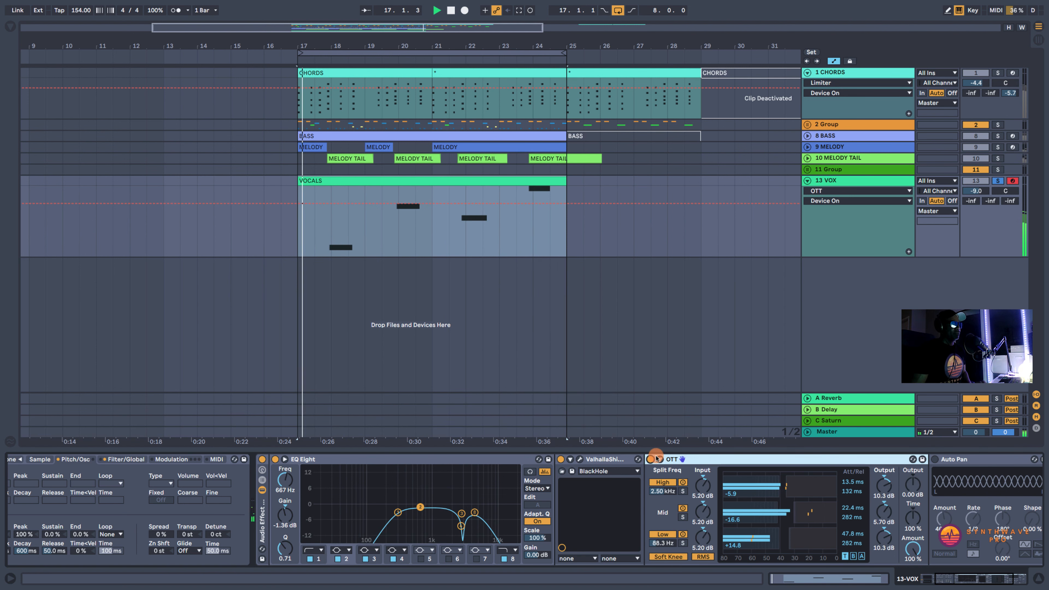
Step: Turn on Auto Pan in the VOX effect chain
drag(960, 575, 987, 582)
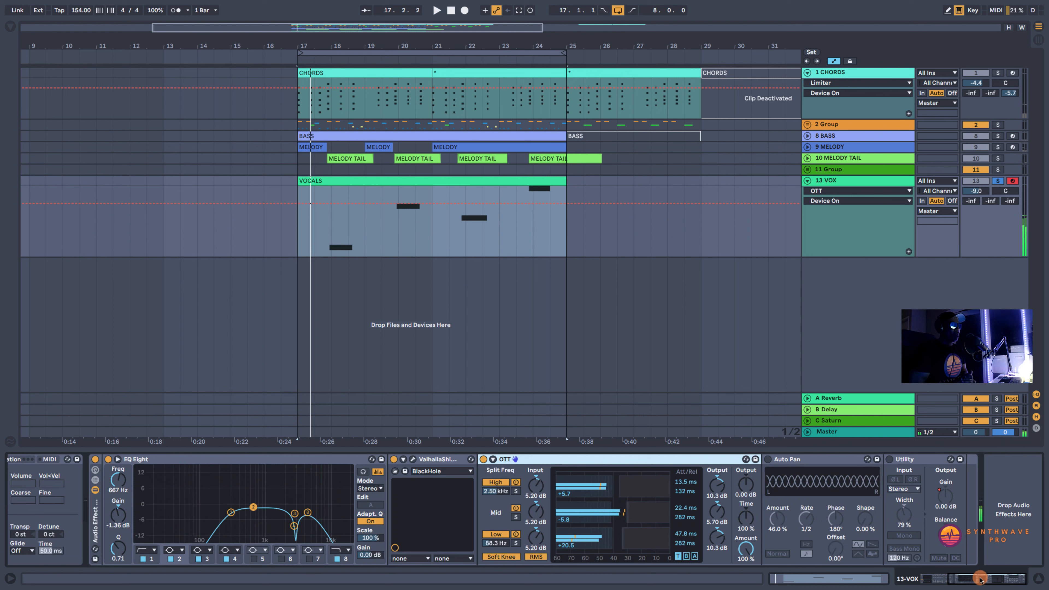
click(765, 460)
click(796, 459)
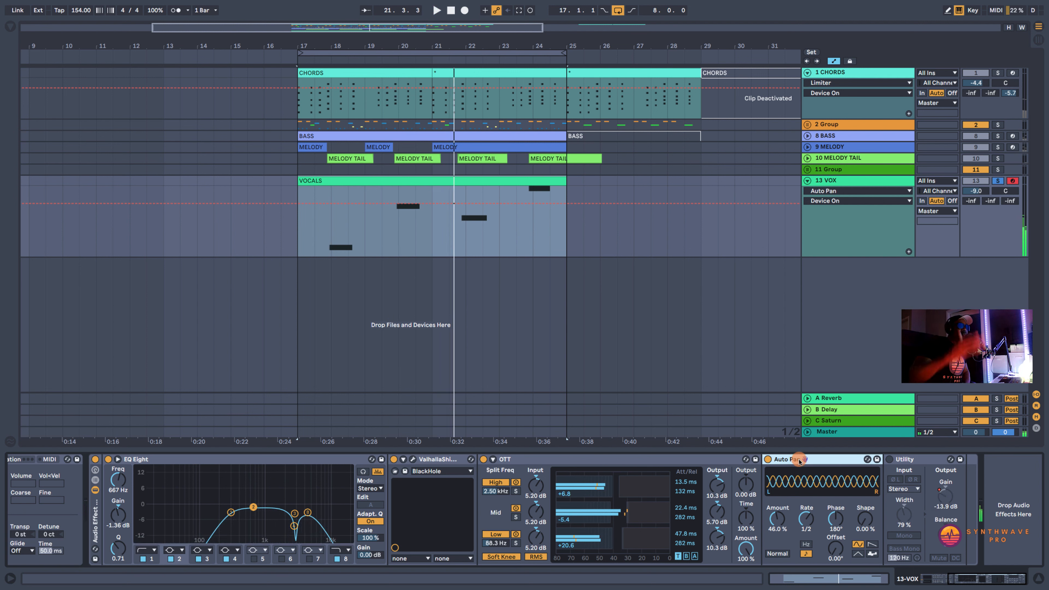
Step: Turn on Utility in the VOX effect chain and display its Gain automation on the vocal track
click(889, 459)
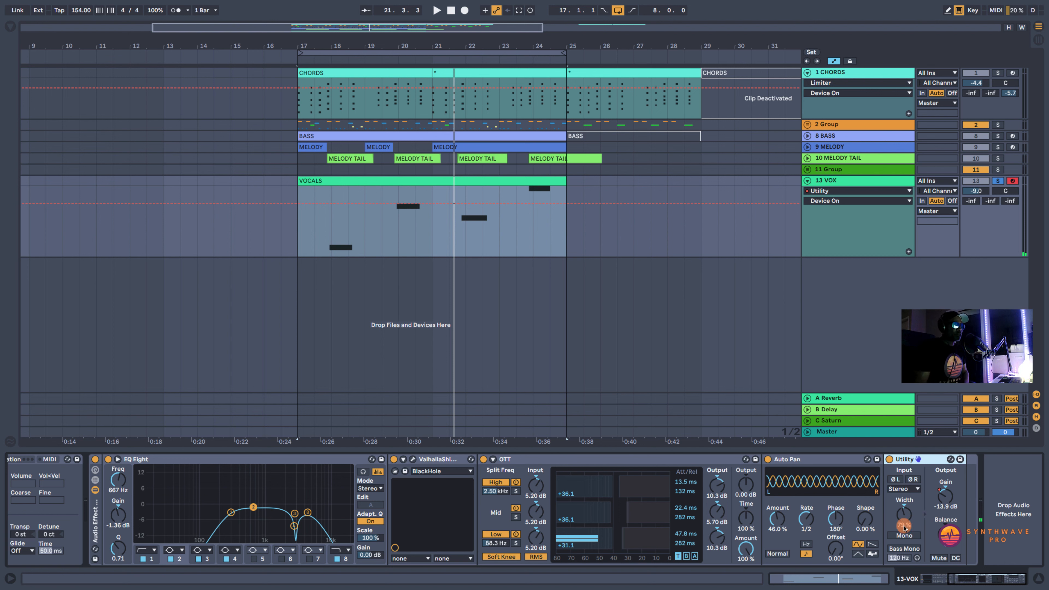
click(941, 501)
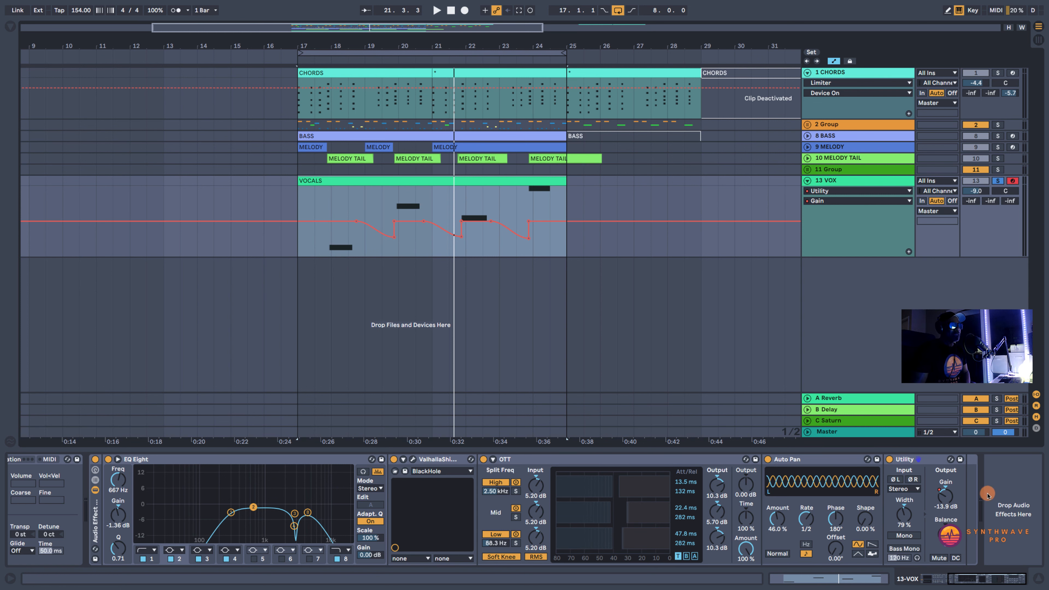
click(566, 228)
Step: Play the vocals from just after bar 17 to hear the Gain automation dips up close
drag(347, 33, 292, 275)
click(294, 244)
key(space)
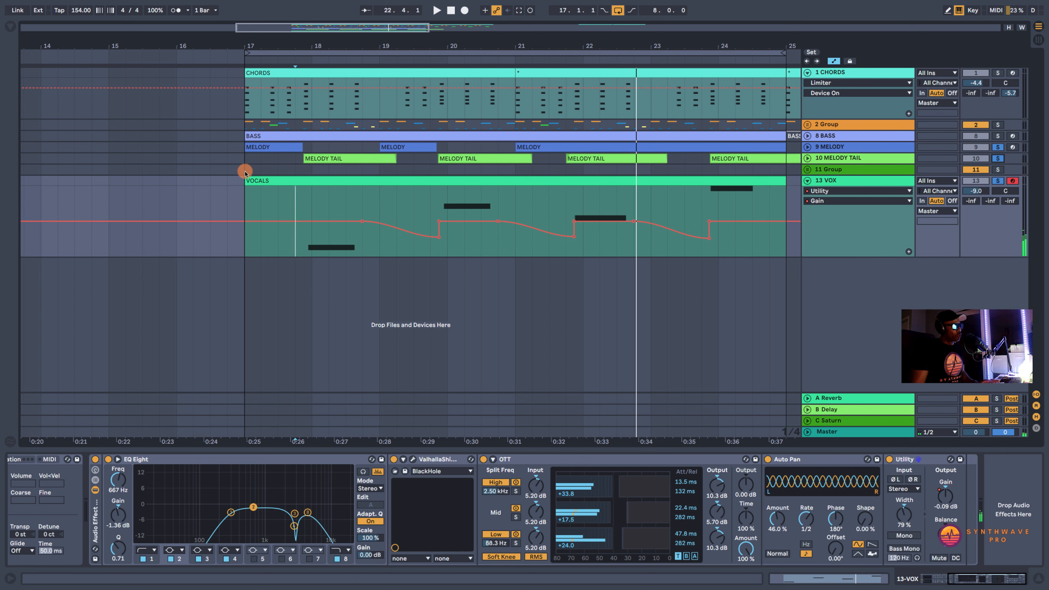
Step: Play the soloed melody and vocal tracks from bar 17 and unfold the MELODY track to compare its notes with the gain dips
click(248, 179)
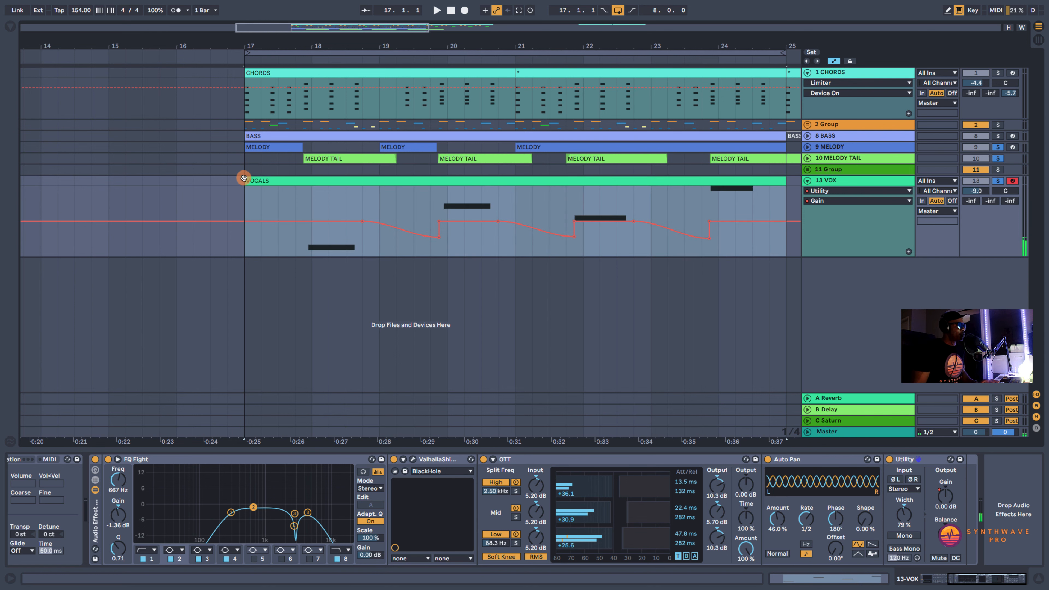
scroll(393, 44, right, 5)
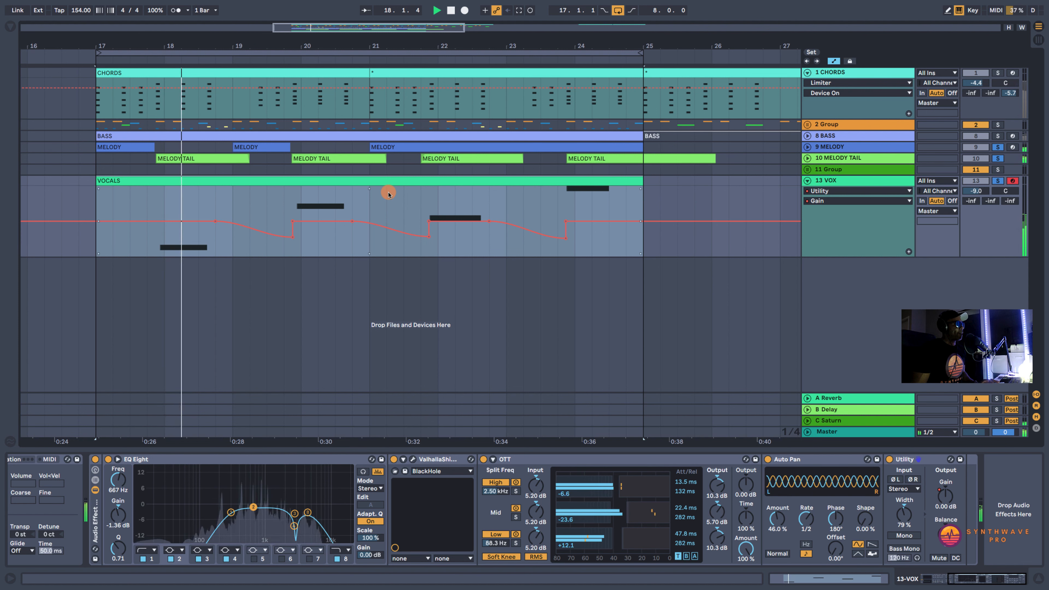
click(807, 147)
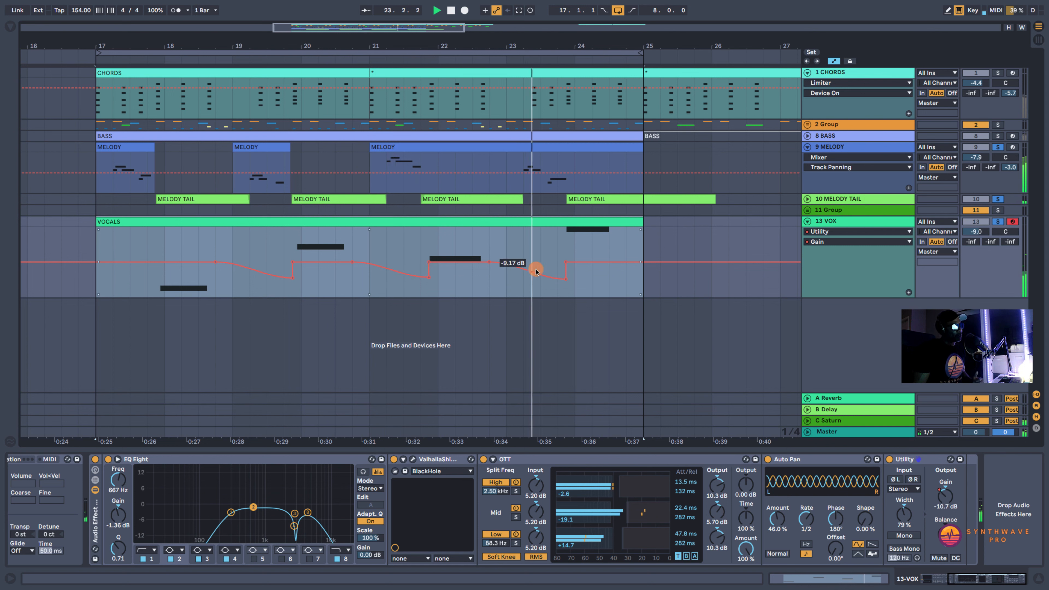
Step: Show Utility's Device On automation, unsolo the VOX and melody tracks, and play the full mix from bar 17
click(909, 460)
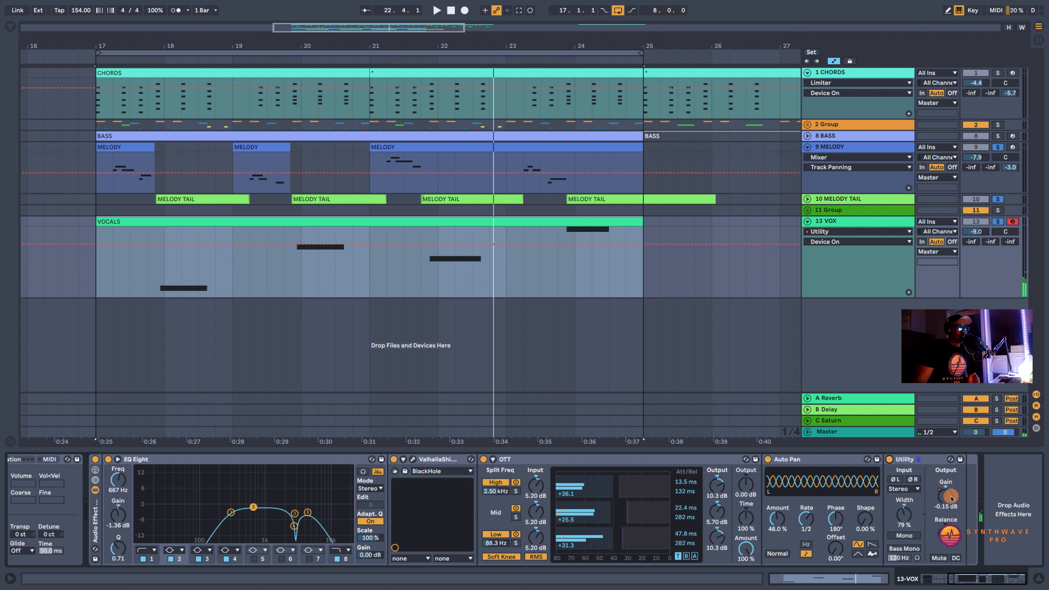
click(999, 223)
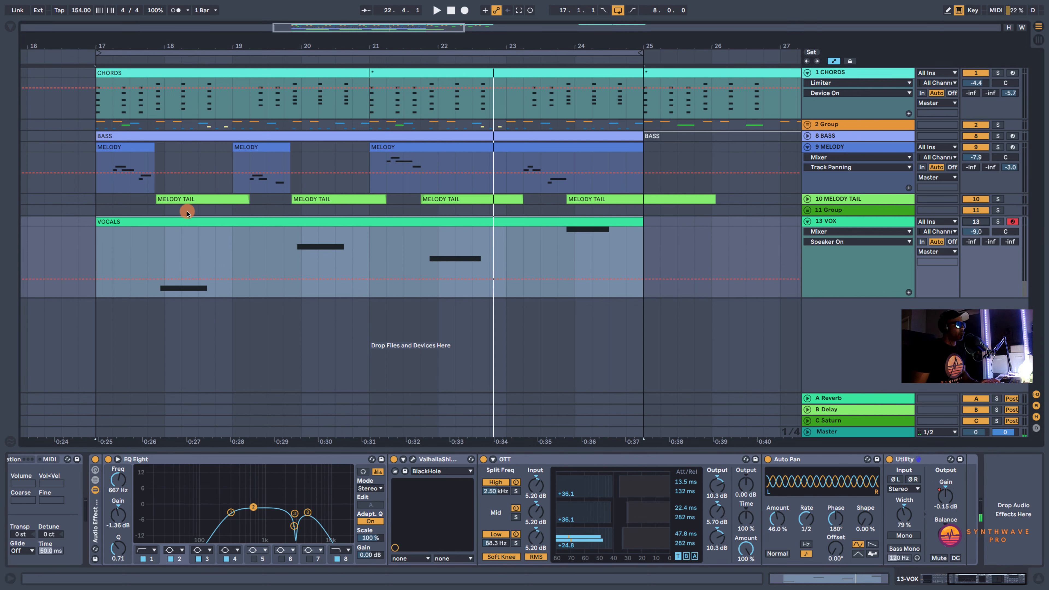
key(space)
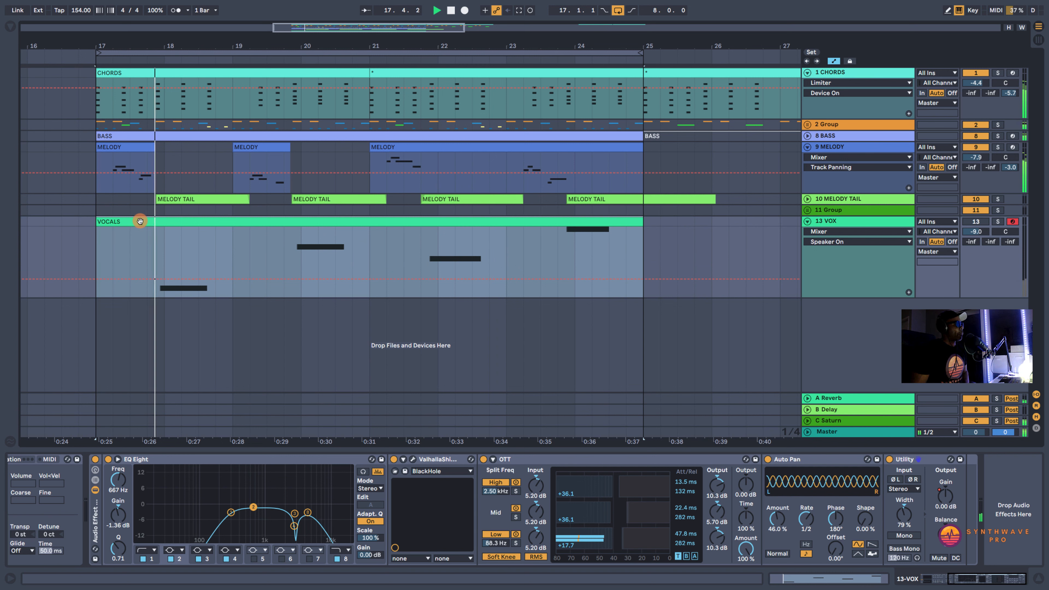